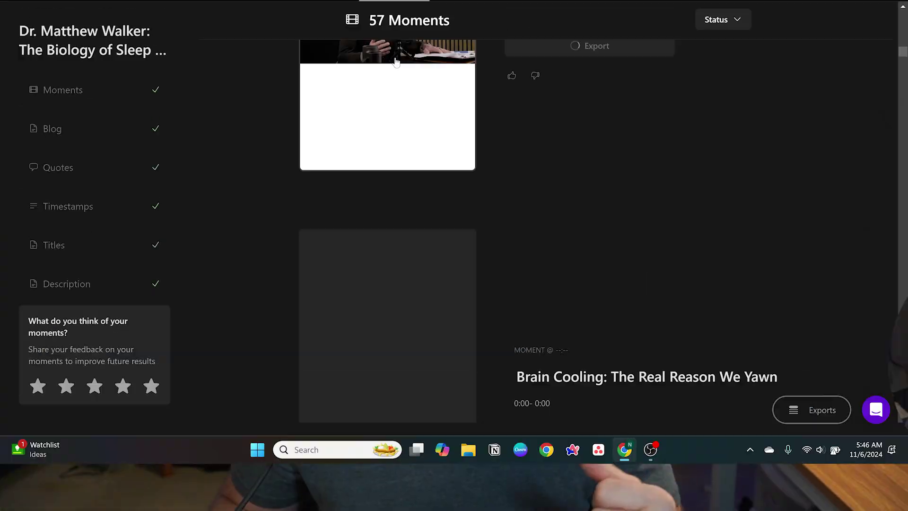
Start a new short, search 'any evidence', and highlight the passage through 'for good sleep.' (49:44–50:44)
scroll(416, 176, "down", 5)
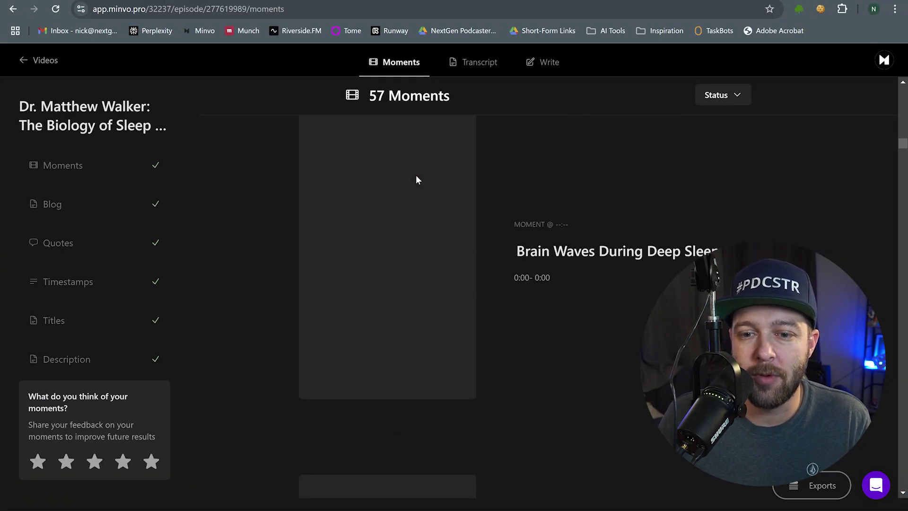
scroll(417, 182, "up", 10)
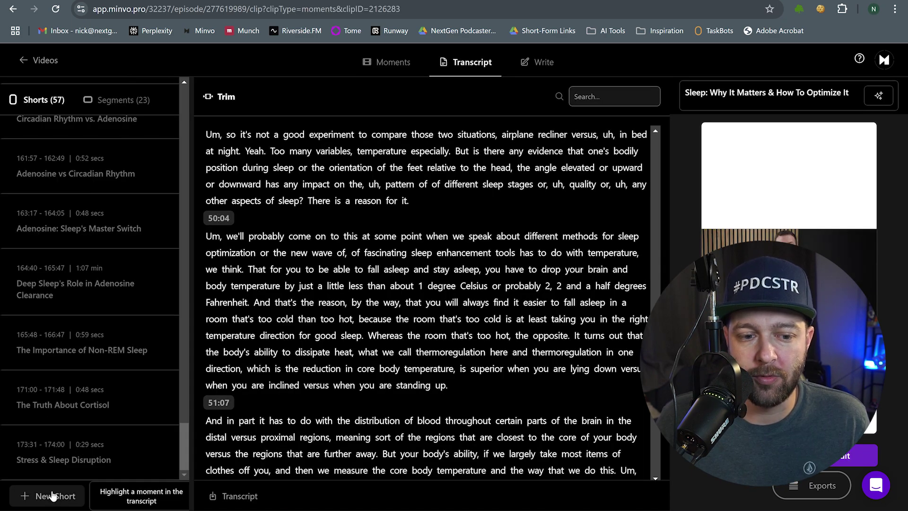
left_click(52, 497)
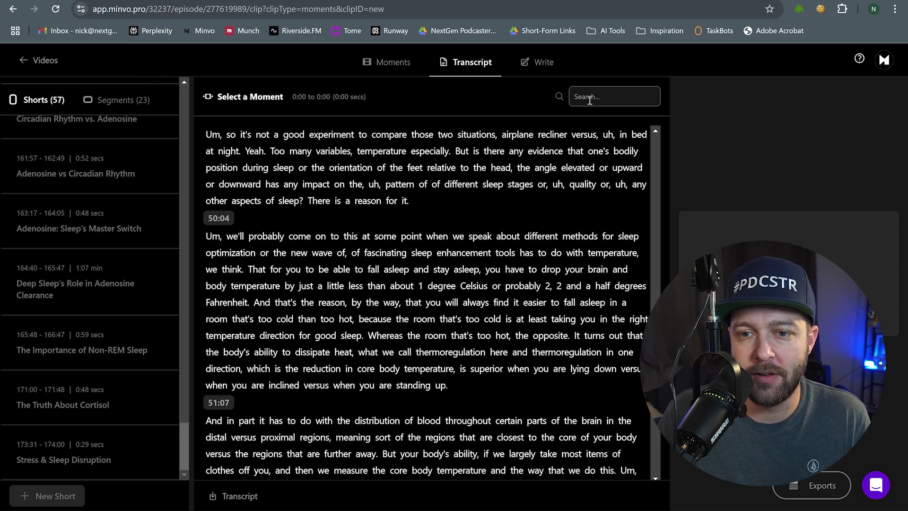
left_click(590, 101)
type("any eviden")
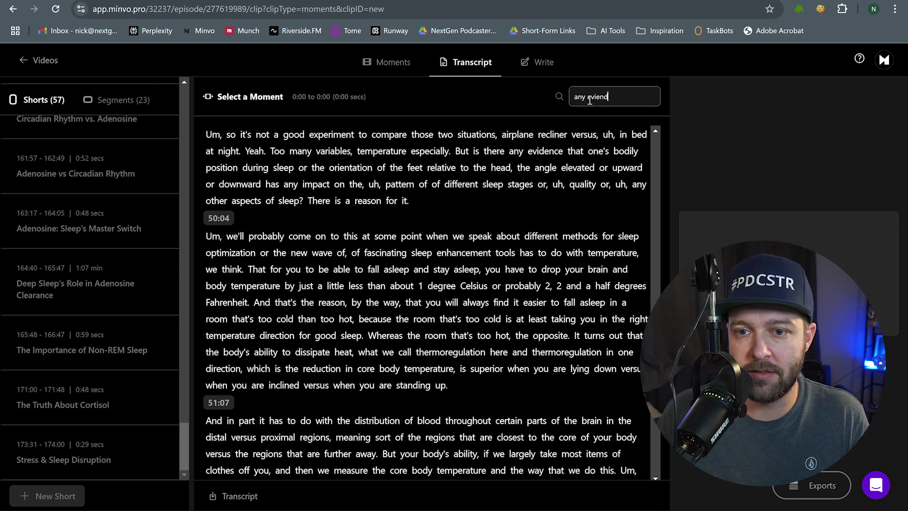
type("ce")
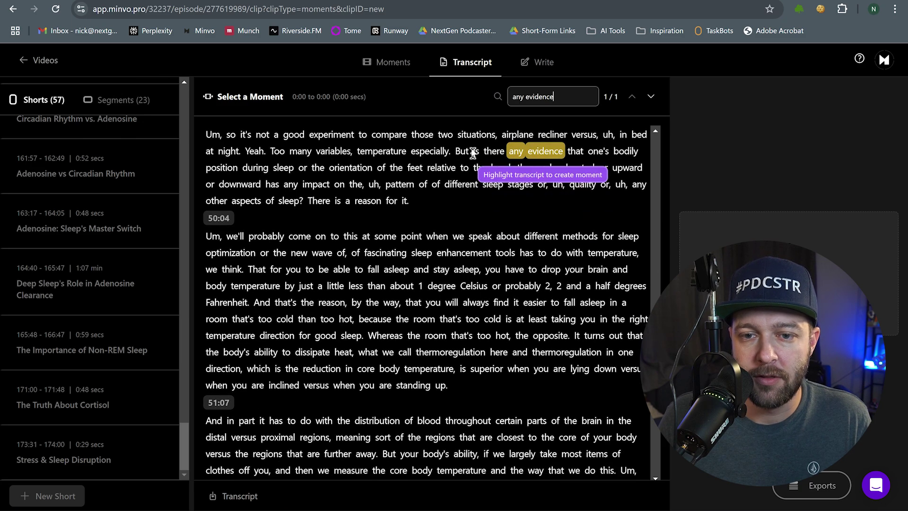
left_click_drag(473, 153, 299, 268)
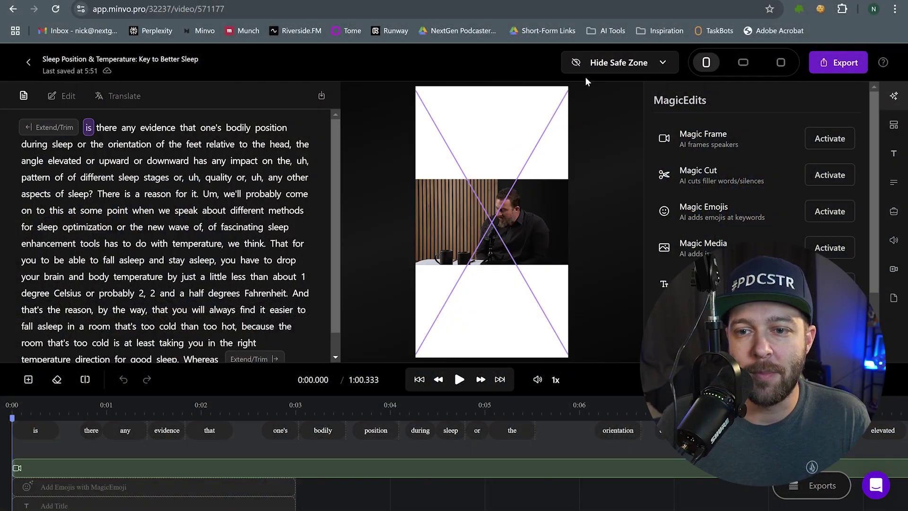
Activate Magic Frame so the speaker fills the whole 9:16 vertical frame
left_click(825, 139)
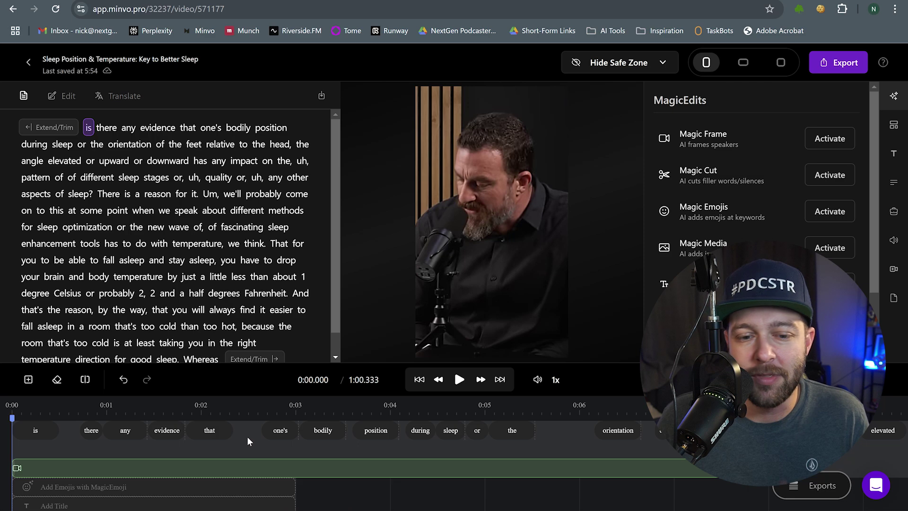
scroll(256, 441, "right", 5)
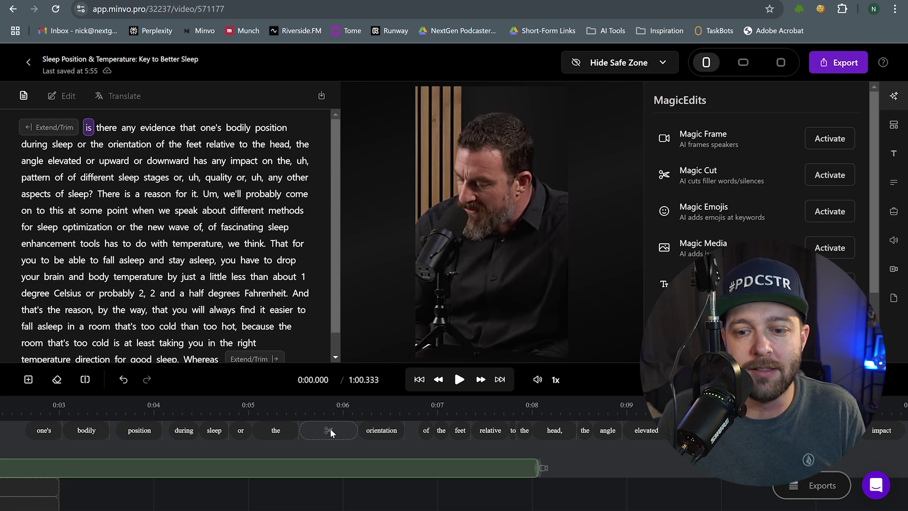
scroll(330, 429, "right", 10)
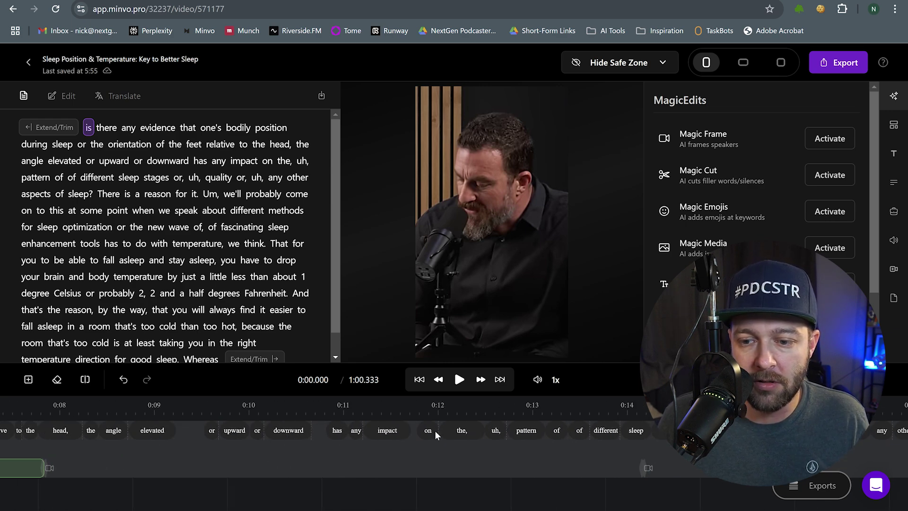
scroll(435, 431, "right", 14)
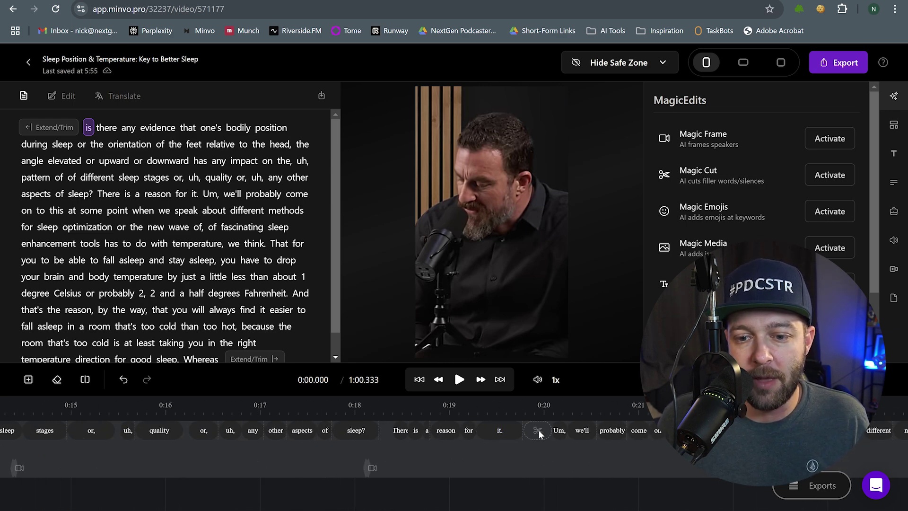
left_click(538, 433)
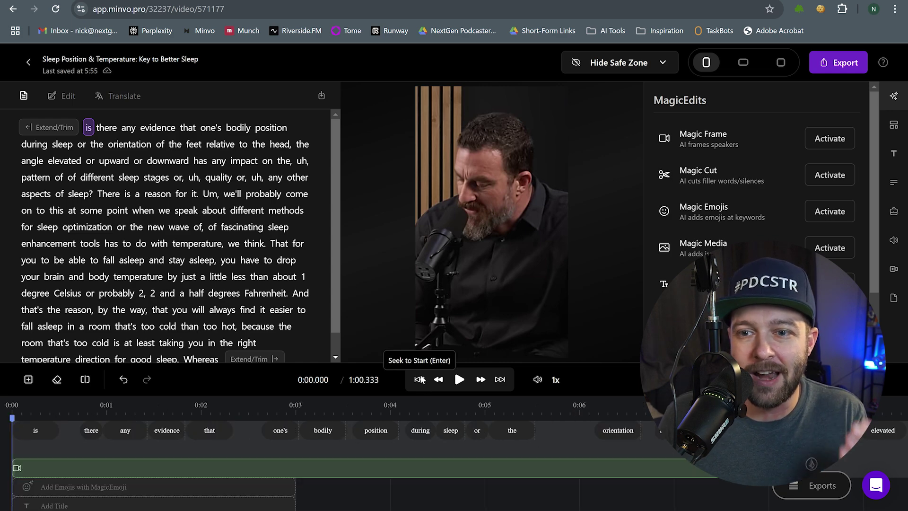
Open MagicCut and set silence removal to 300ms (Energetic), keeping filler and repeated words
left_click(823, 176)
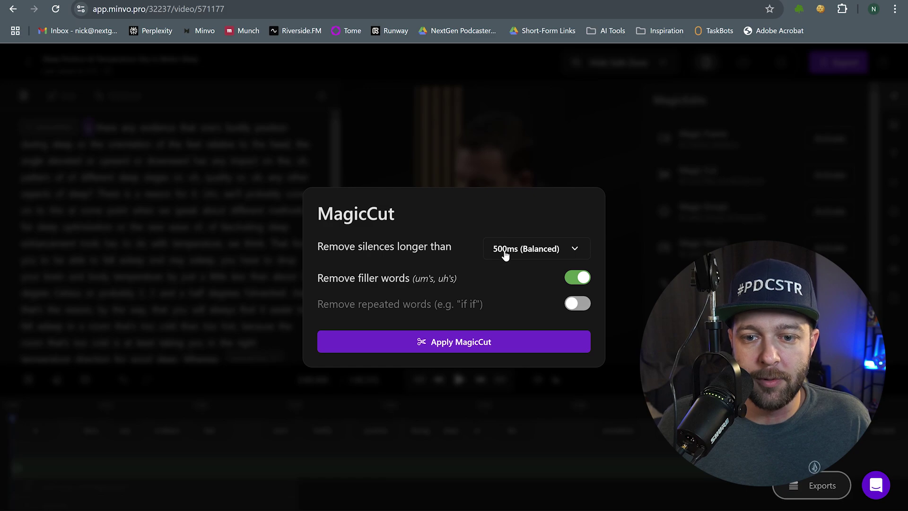
left_click(522, 253)
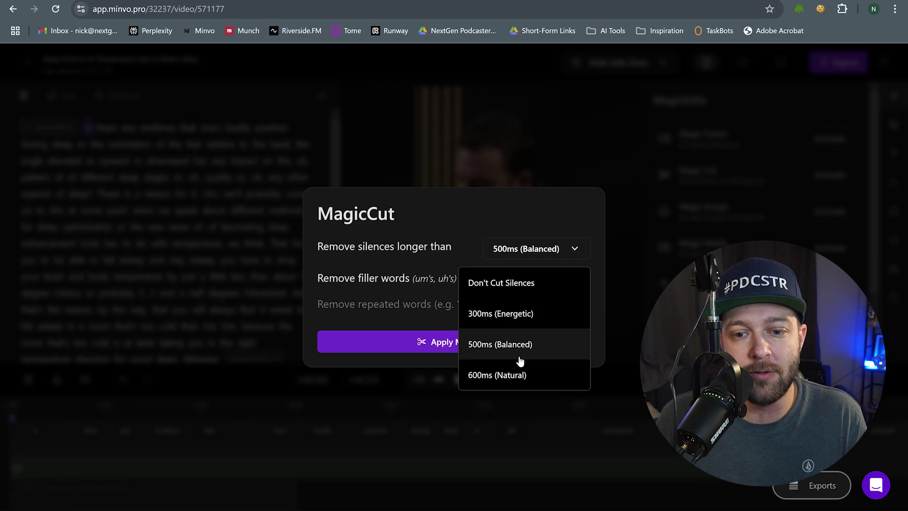
left_click(519, 315)
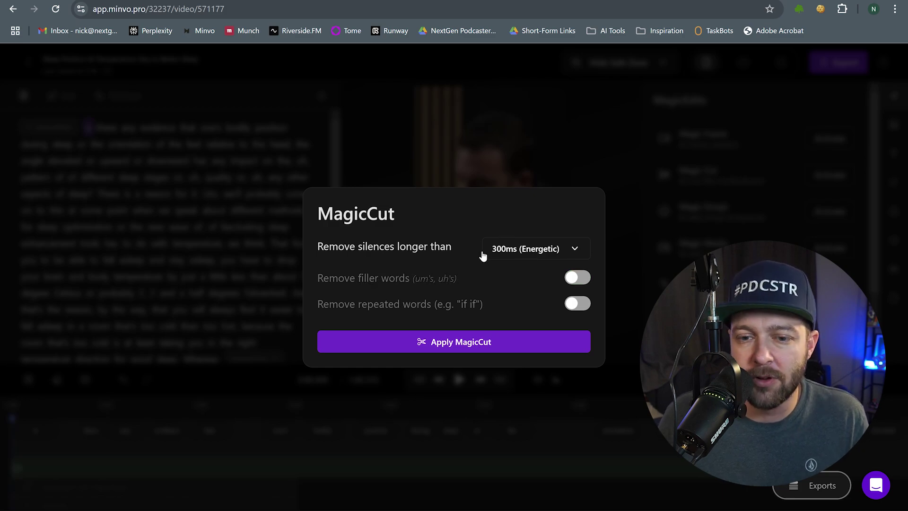
Apply MagicCut to trim the short to 0:56.300 and review the removed gaps on the timeline
left_click(435, 343)
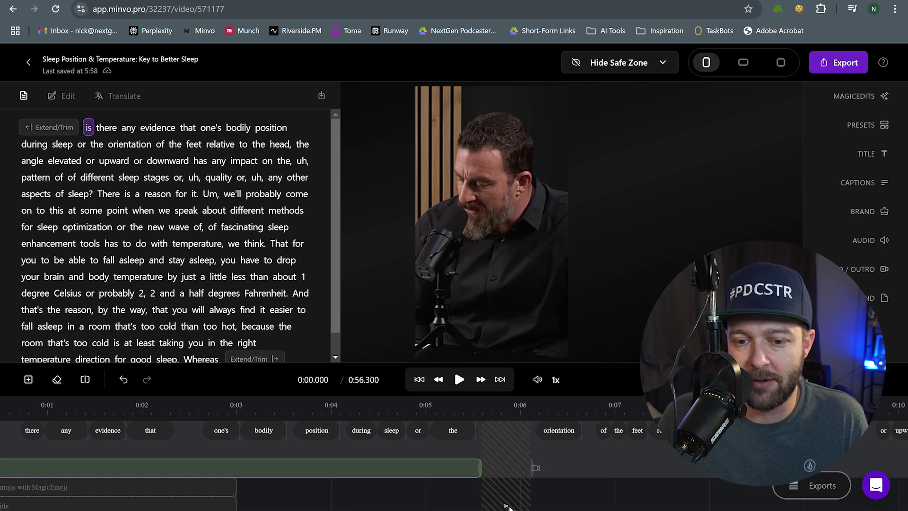
scroll(501, 448, "right", 15)
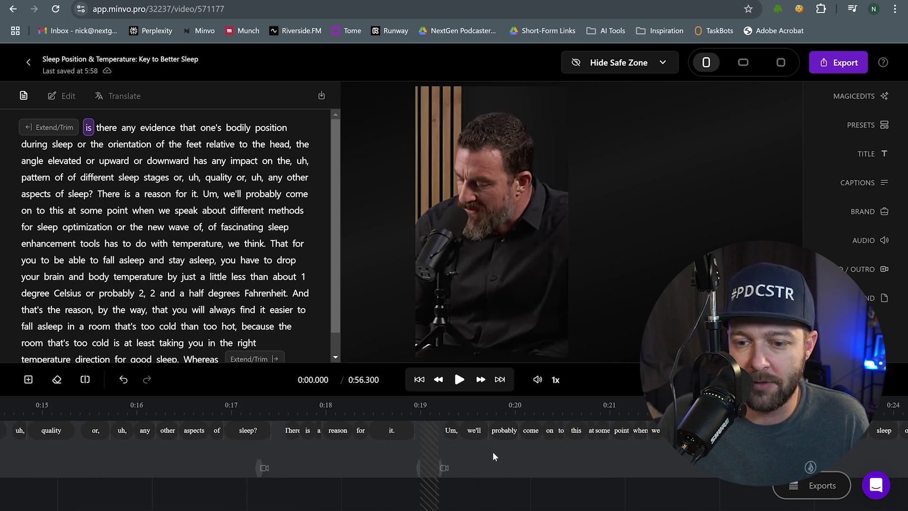
scroll(334, 469, "right", 15)
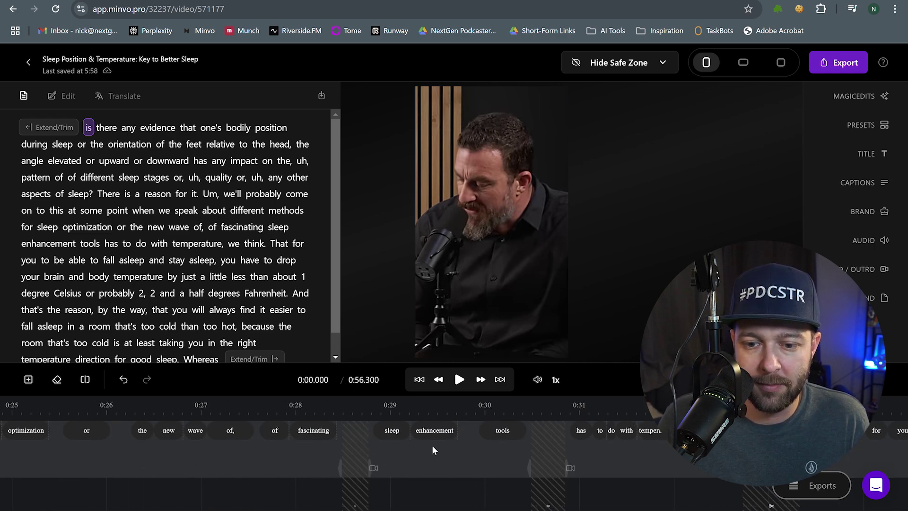
scroll(529, 458, "right", 7)
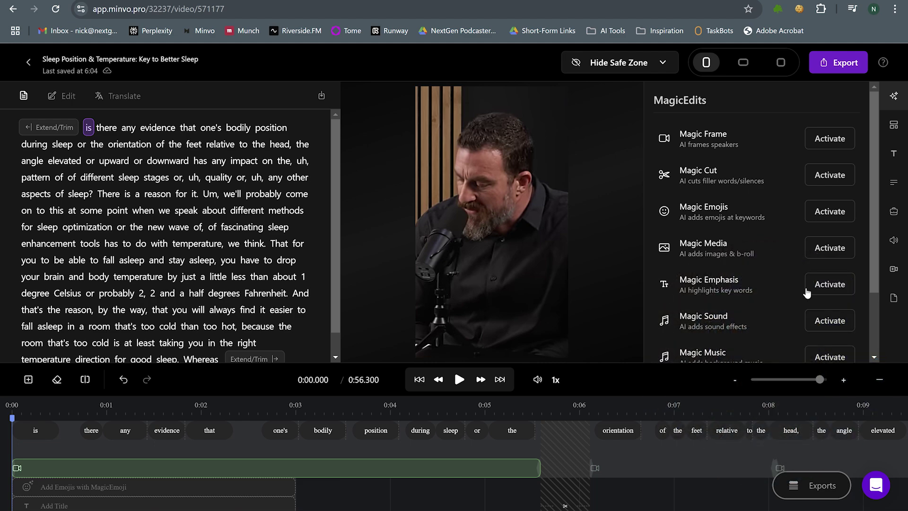
Apply MagicEmphasis with default green, yellow and red word highlights plus camera pops and zooms
left_click(821, 286)
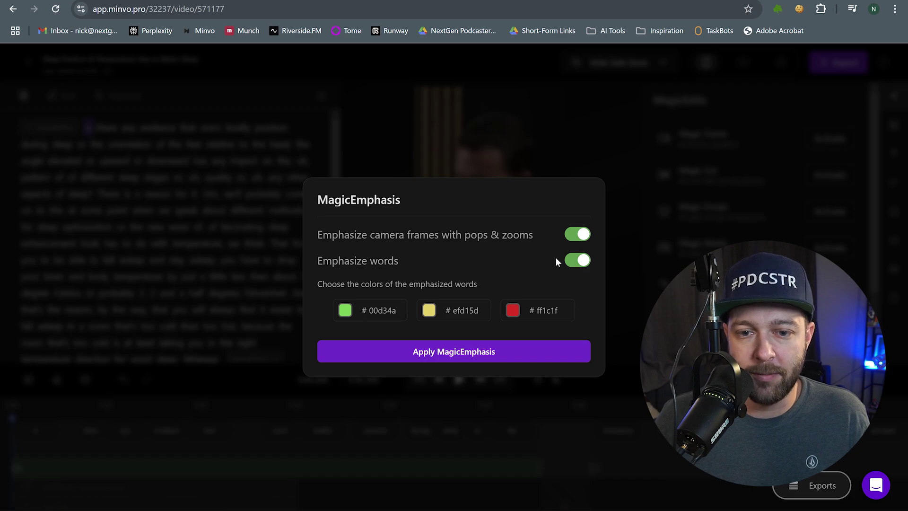
left_click(412, 351)
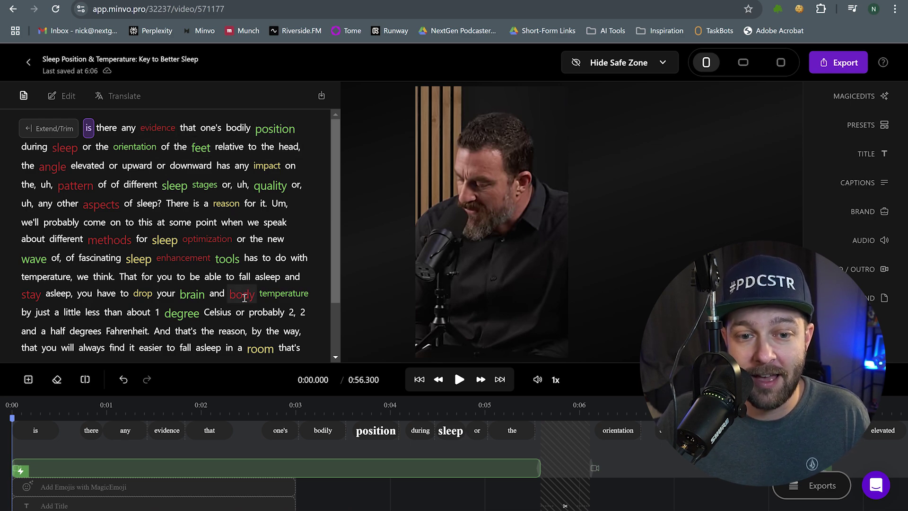
Scroll down the transcript to review the coloured captions over the close-up
scroll(244, 297, "down", 2)
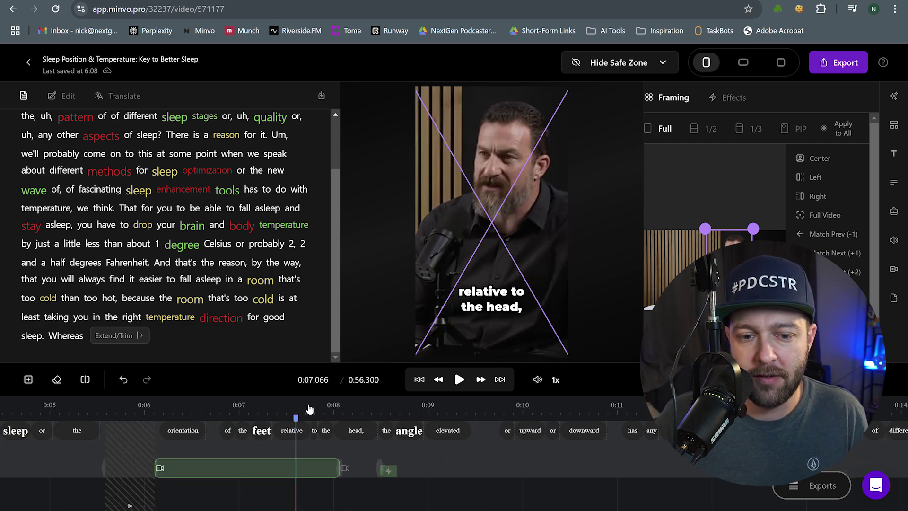
Set the animation effect of the 0:08 clip starting at 'angle' to None
left_click(356, 413)
left_click(398, 414)
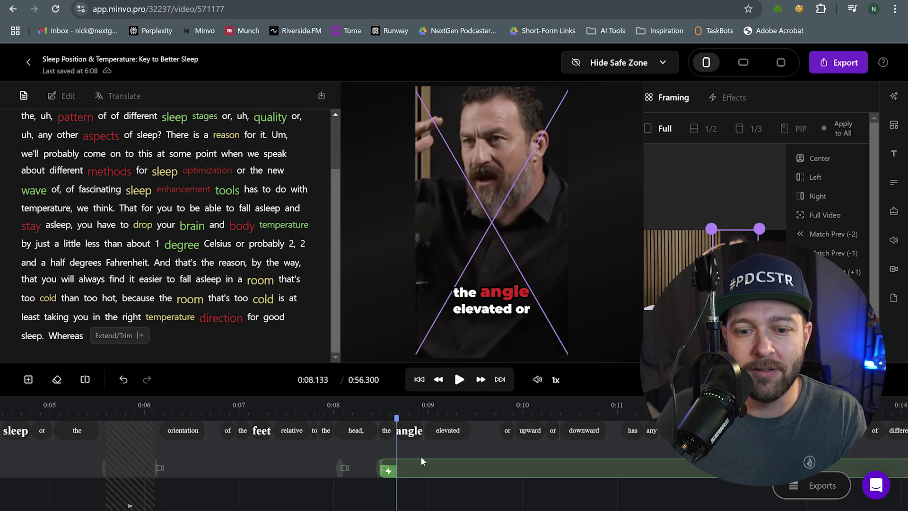
left_click_drag(369, 419, 403, 419)
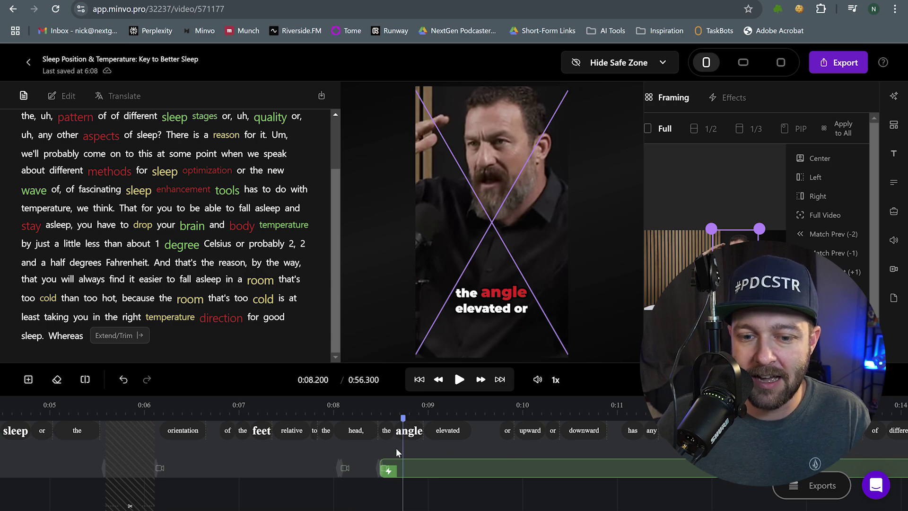
left_click(713, 99)
left_click(672, 171)
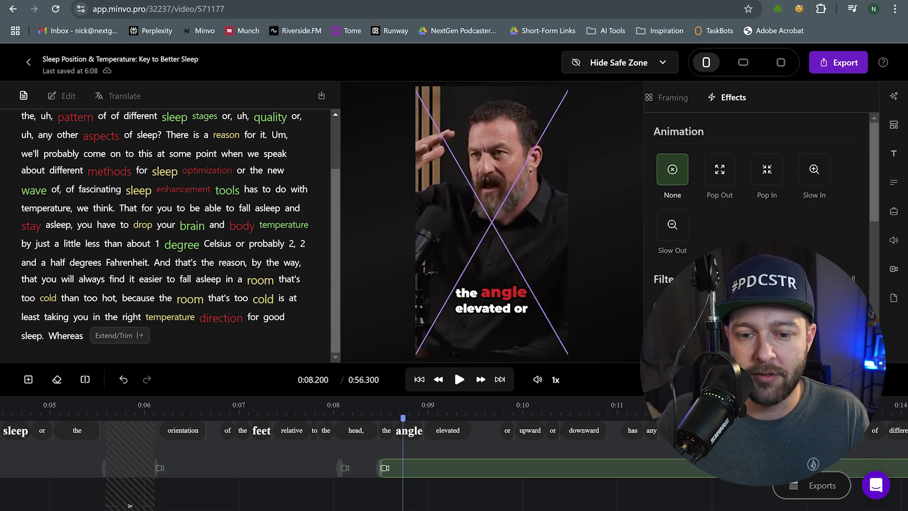
Give the clip starting 'There is a reason for it.' a Pop In animation
scroll(334, 454, "right", 2)
scroll(339, 438, "right", 10)
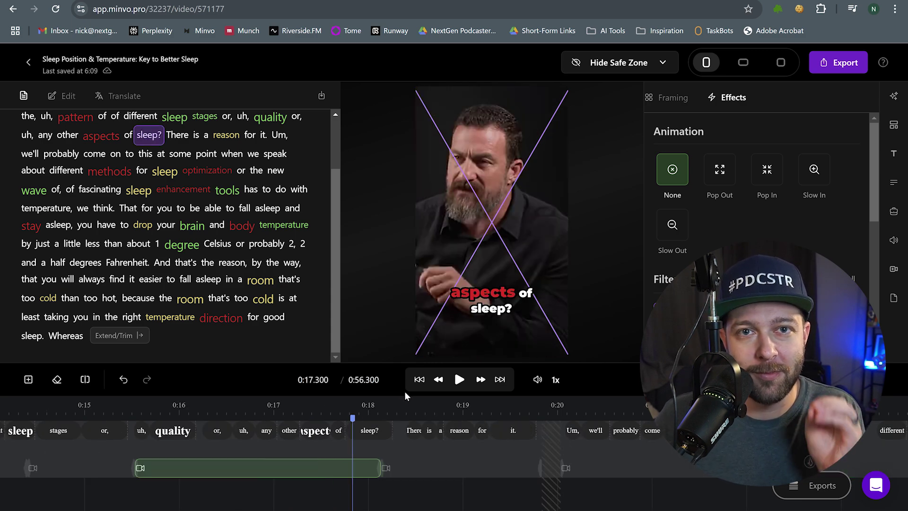
left_click(414, 431)
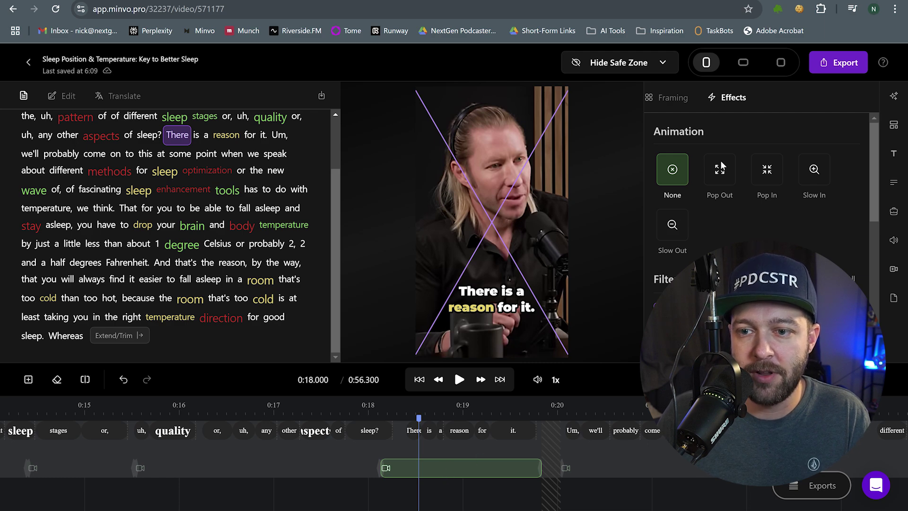
left_click(764, 176)
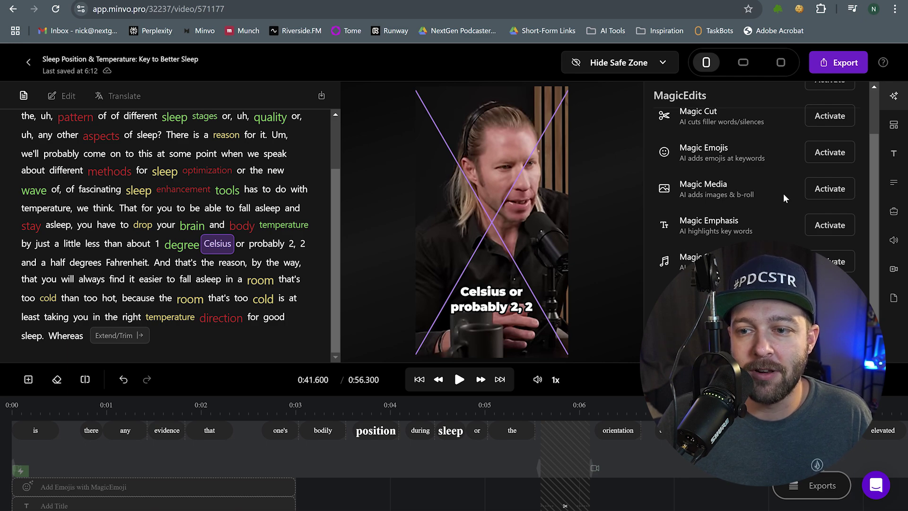
Run Magic Media with AI Generated Image covers, then inspect the futuristic bedroom image clip
left_click(835, 189)
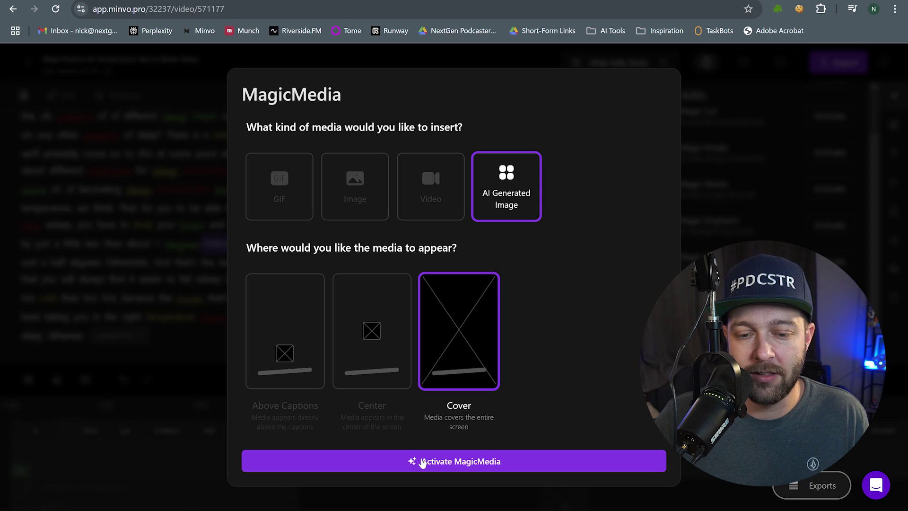
left_click(421, 463)
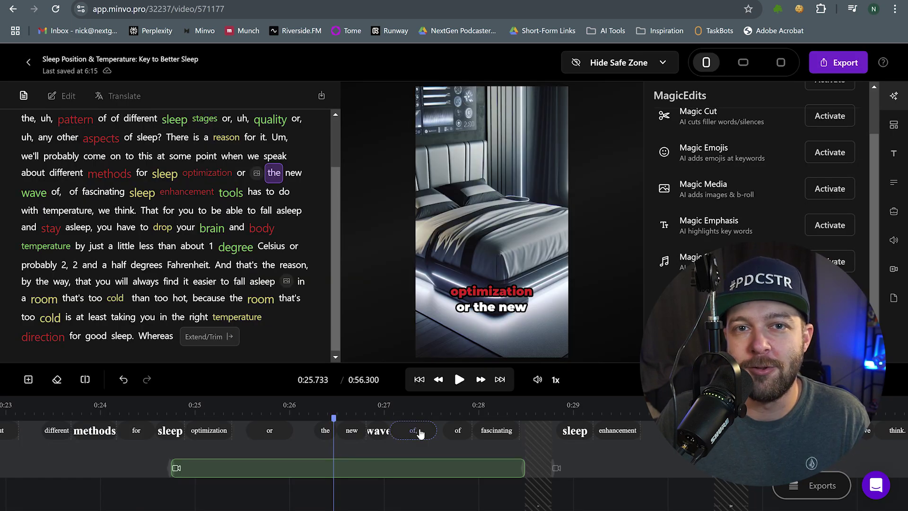
left_click(359, 474)
left_click(261, 411)
scroll(365, 447, "right", 5)
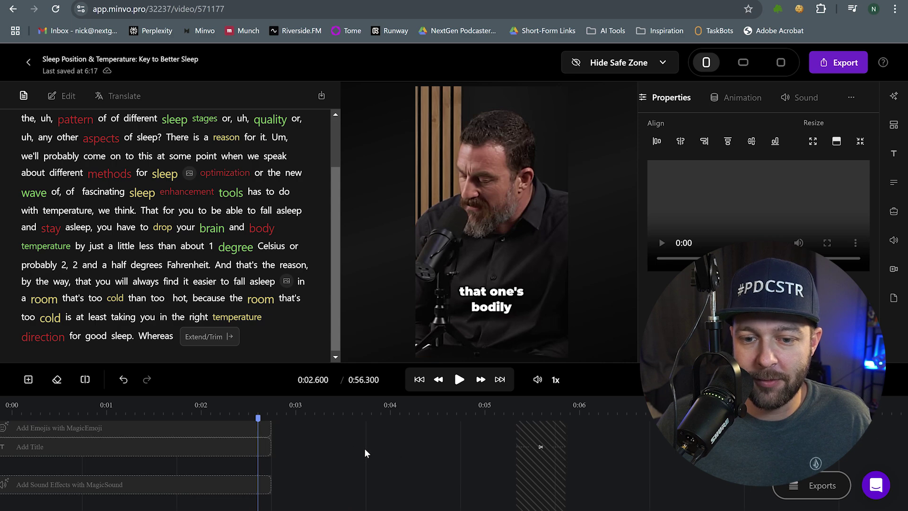
scroll(322, 455, "left", 3)
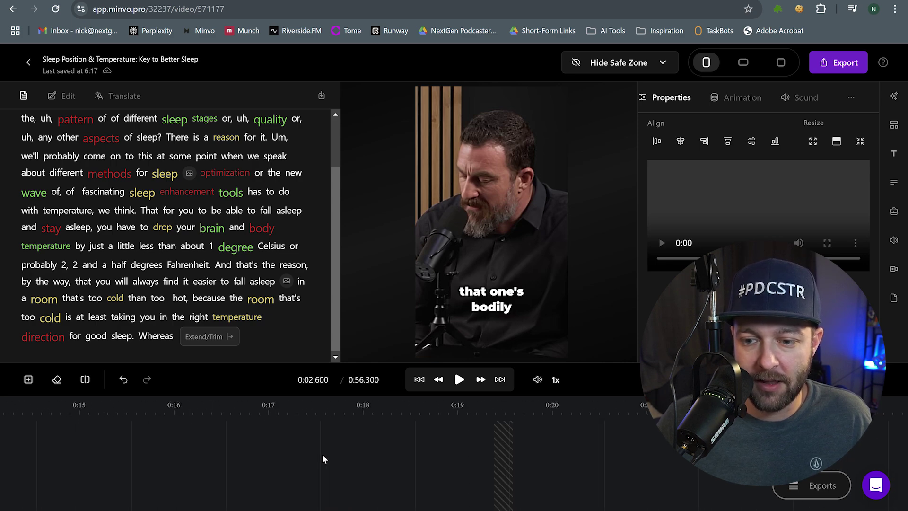
Insert an AI image at 0:07 generated from 'person sleeping in their bed with their feet elevated'
right_click(353, 437)
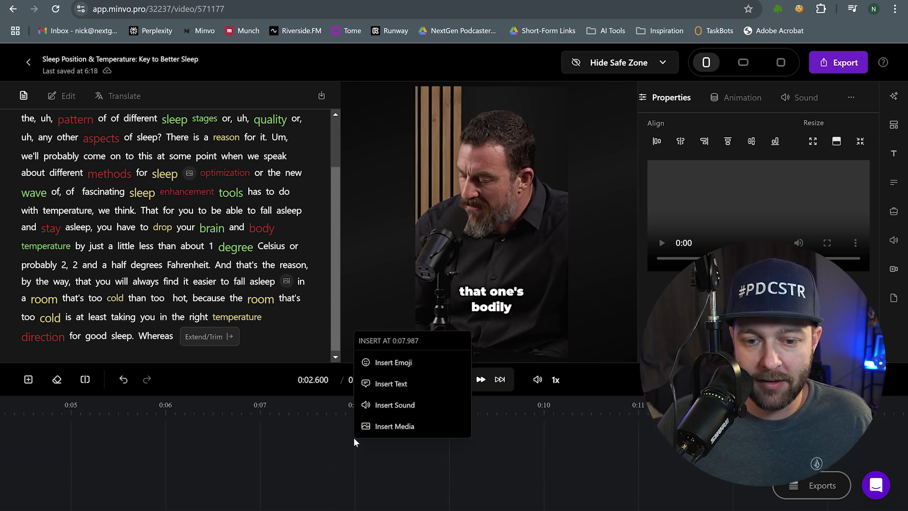
left_click(377, 428)
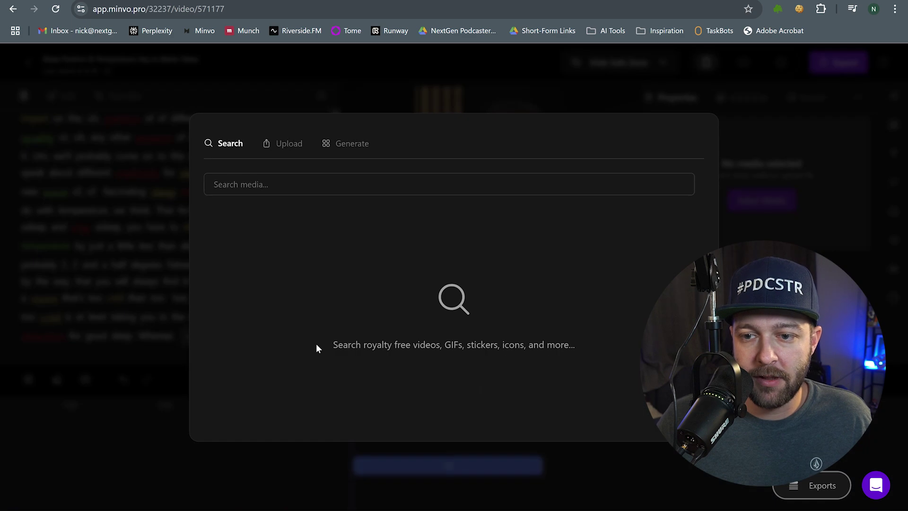
left_click(353, 144)
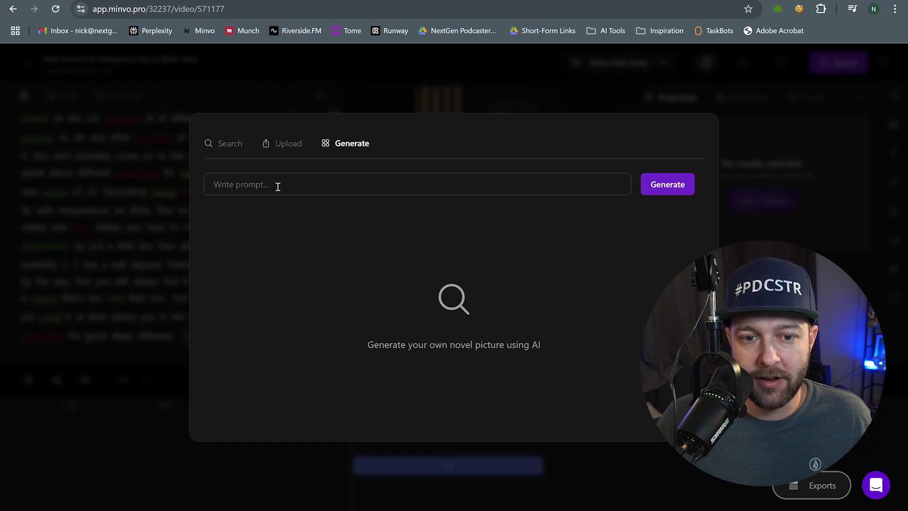
left_click(340, 181)
type("pers")
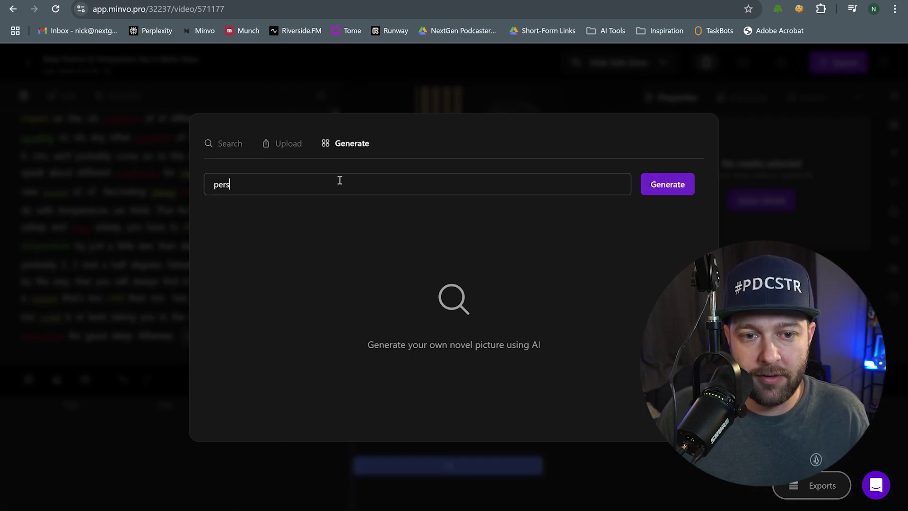
type("on sleeping in their")
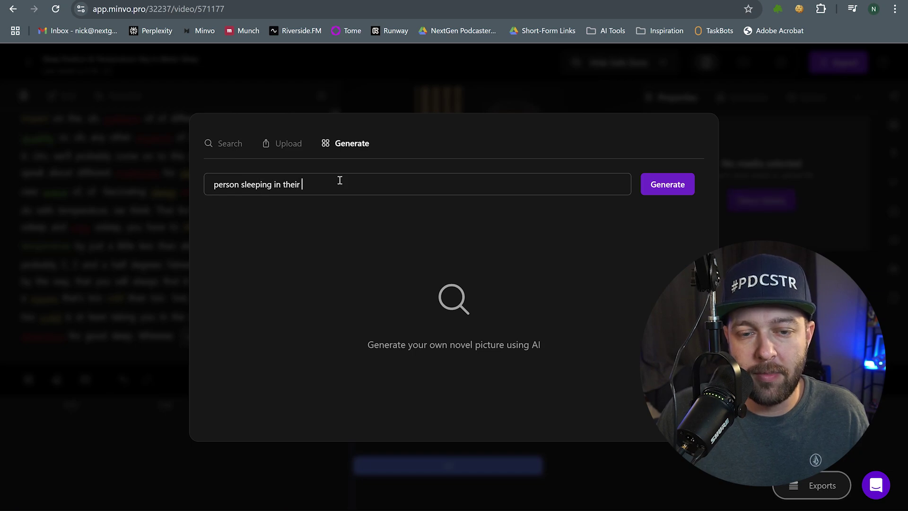
type(" bed with their fe")
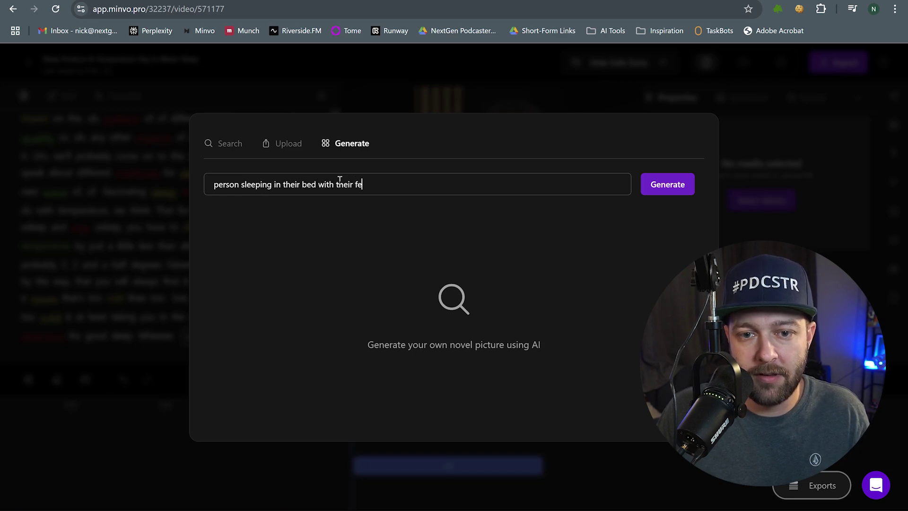
type("et ele")
type("vated")
key("Return")
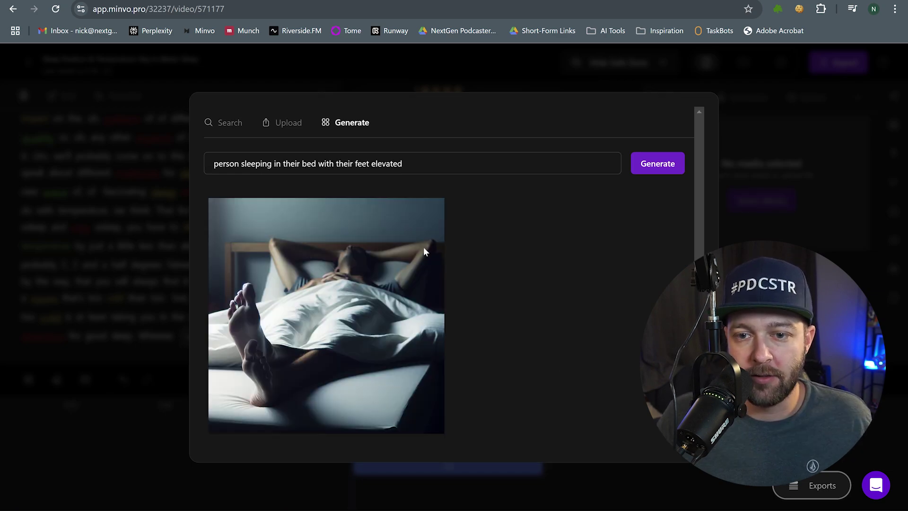
mouse_move(382, 284)
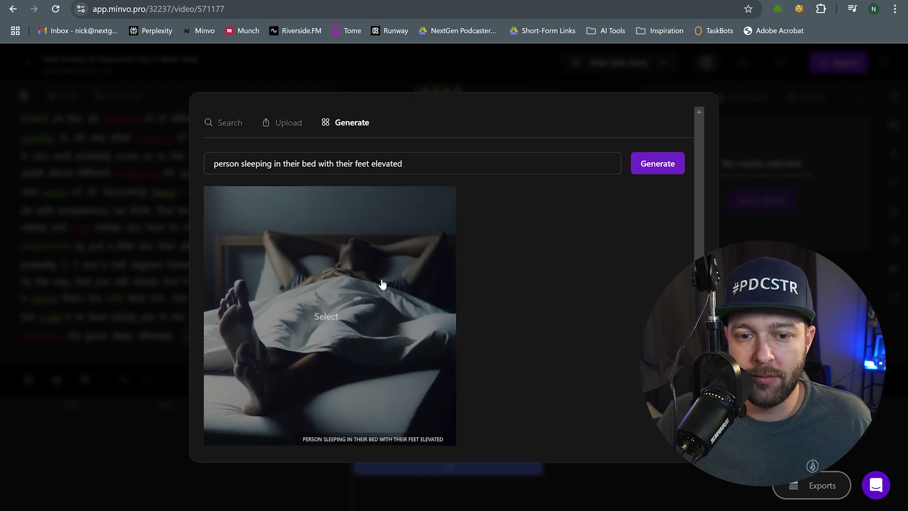
left_click(330, 313)
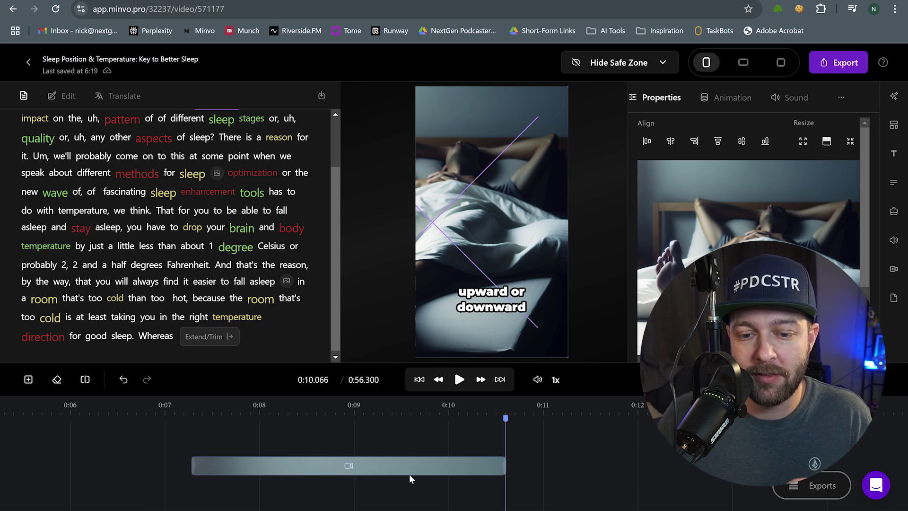
Add a Short Swoosh sound effect at volume 60 to the feet-elevated image clip
left_click(377, 465)
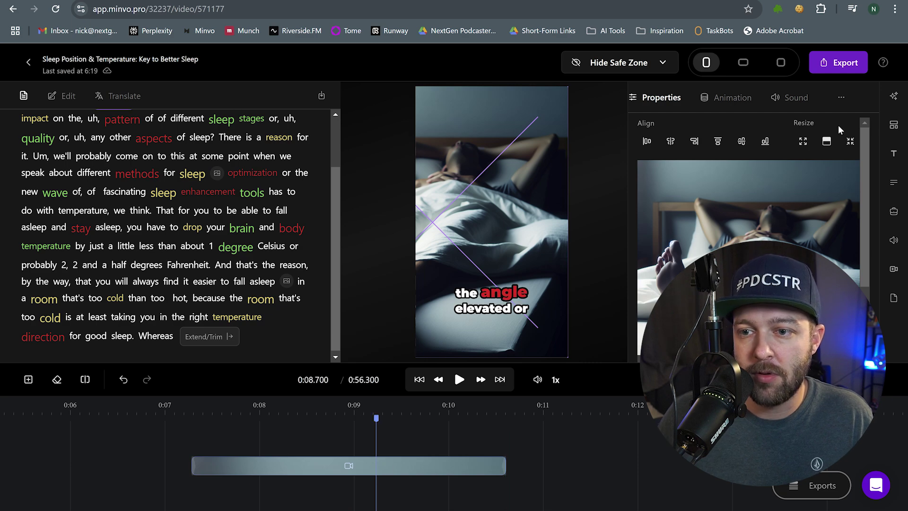
left_click(718, 102)
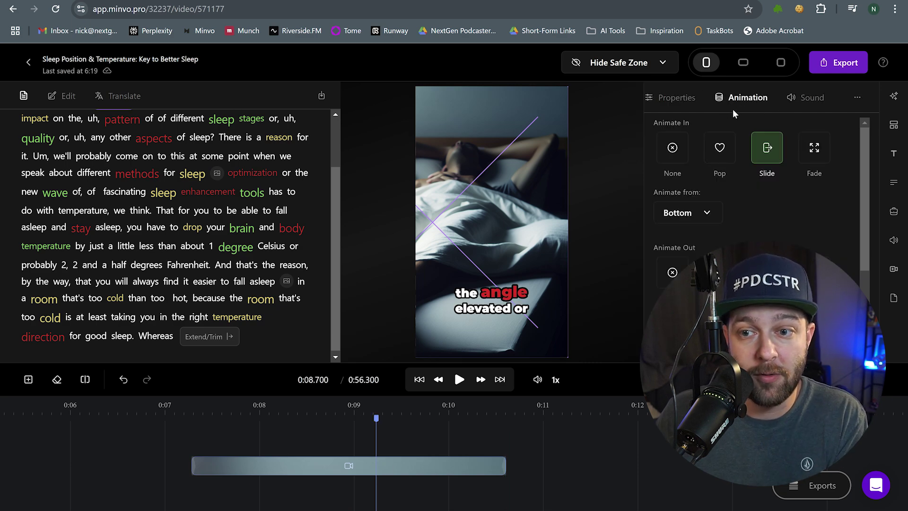
left_click(804, 98)
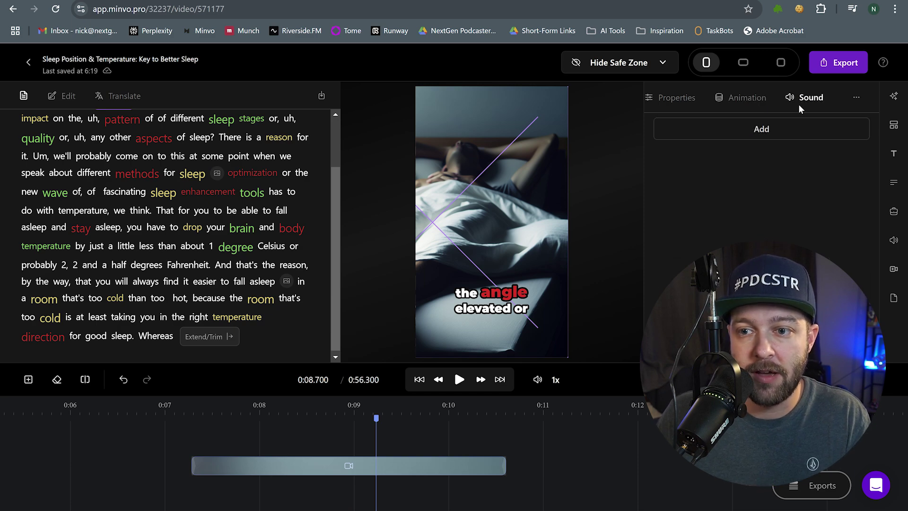
left_click(774, 134)
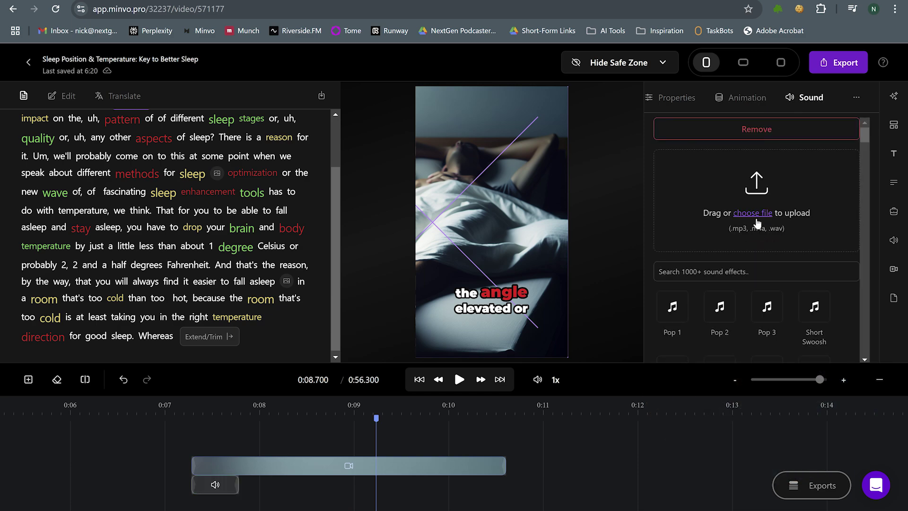
left_click(815, 313)
double_click(665, 175)
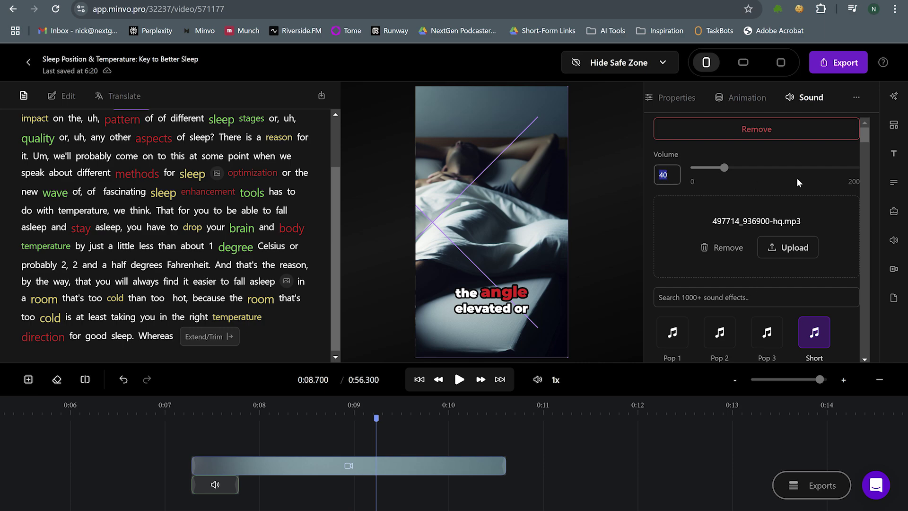
type("60")
left_click(171, 412)
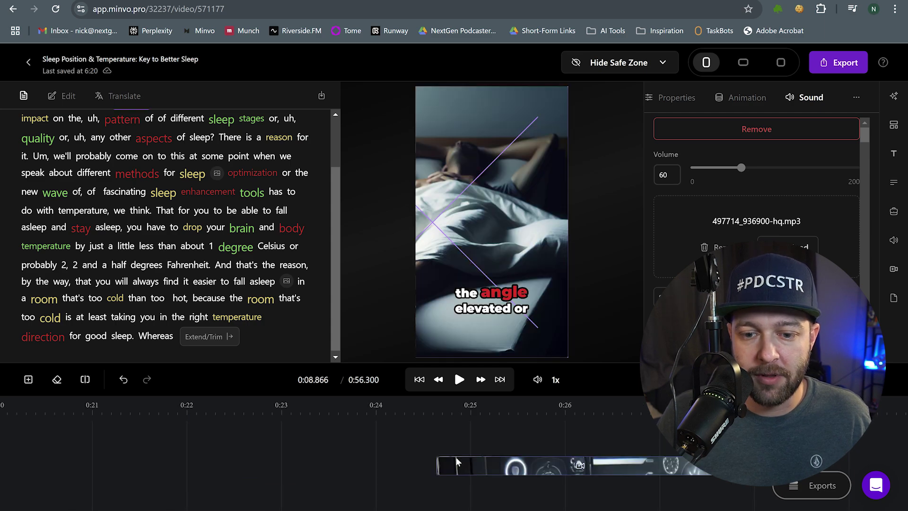
Give the futuristic bedroom image a Pop entrance animation and a Zoom In during-display animation
left_click(528, 456)
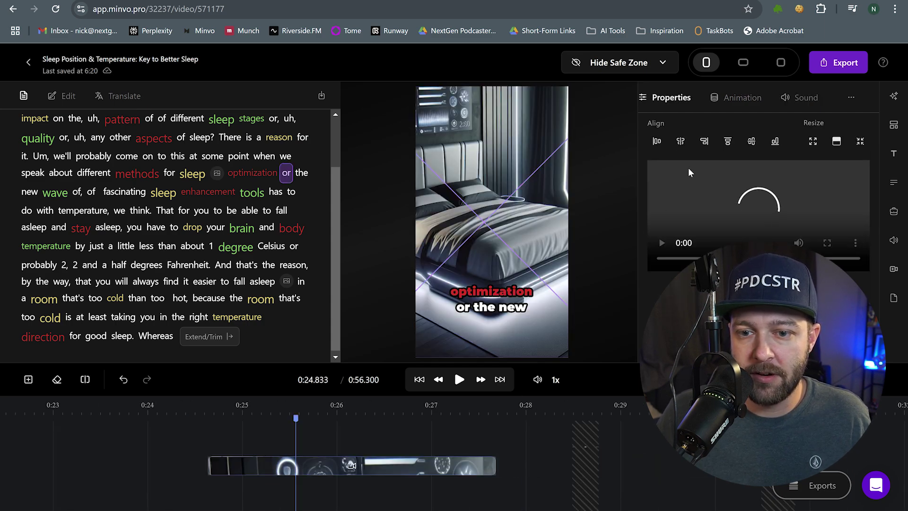
left_click(724, 101)
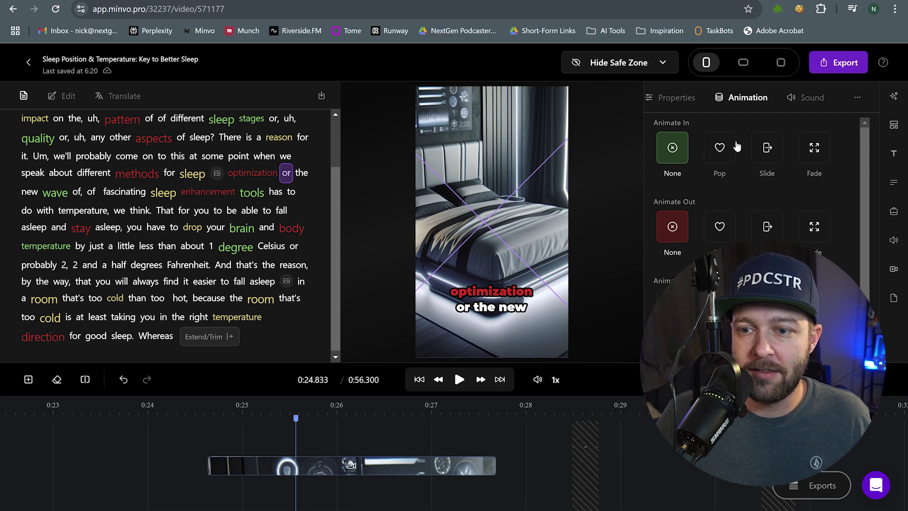
left_click(726, 156)
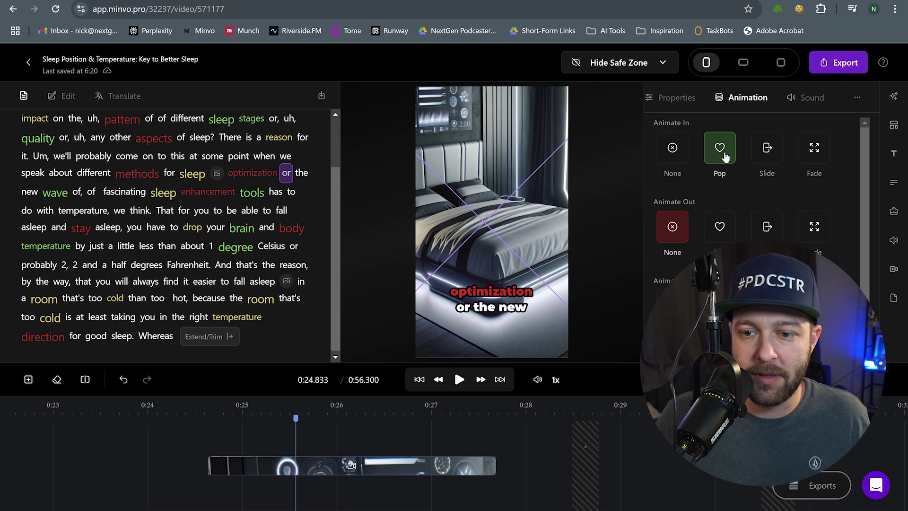
scroll(734, 281, "down", 1)
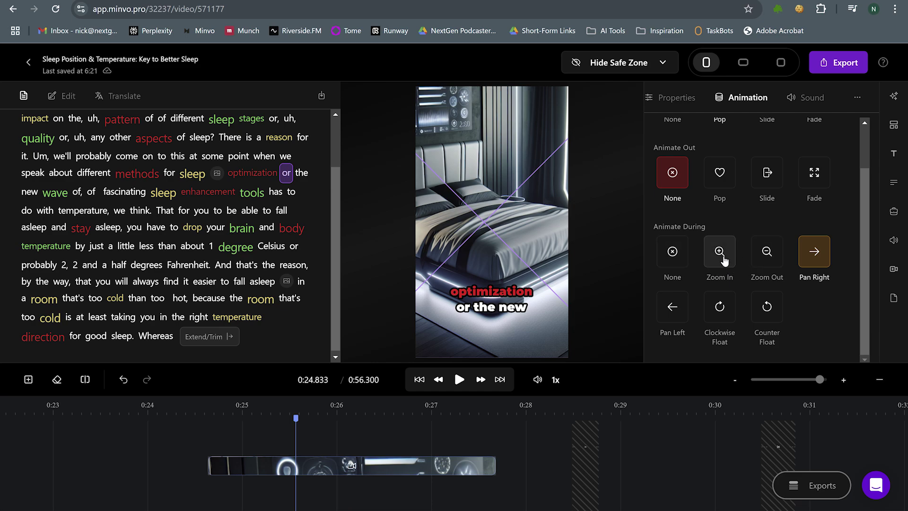
left_click(724, 258)
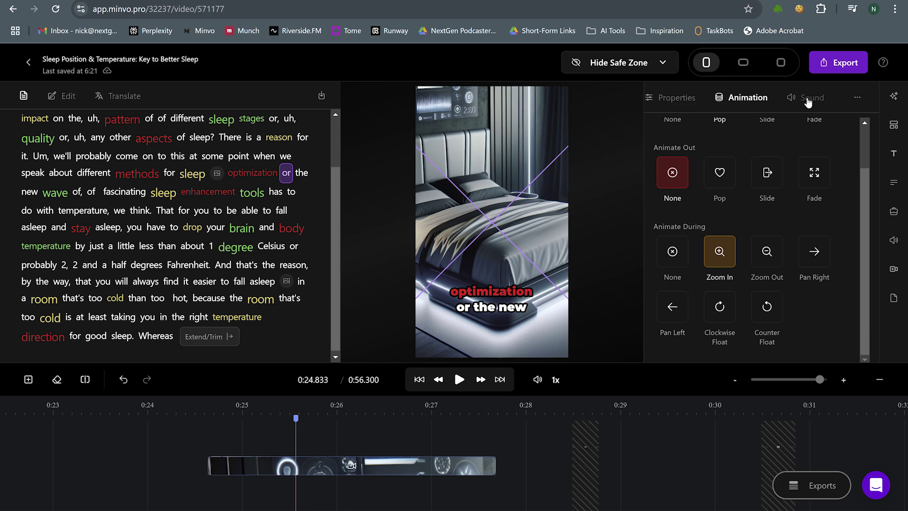
Attach the Pop 3 sound effect to the bedroom image
left_click(808, 100)
left_click(725, 135)
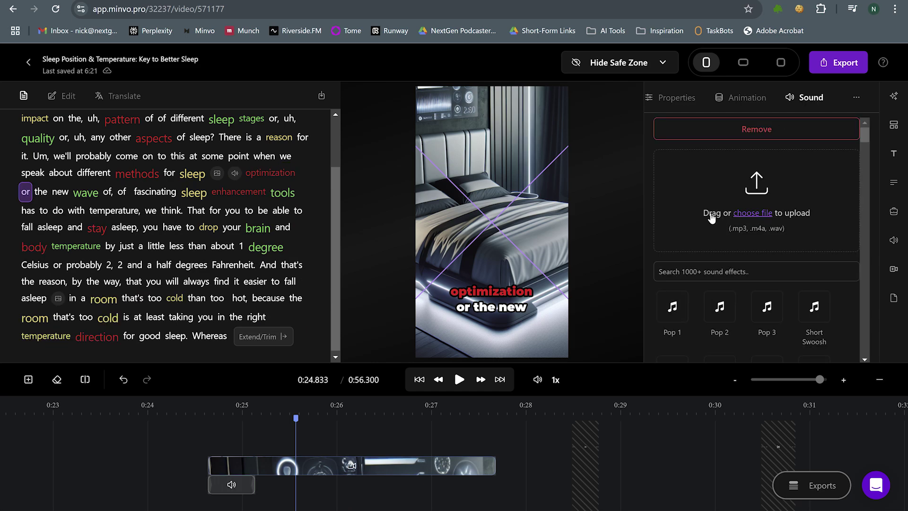
scroll(712, 217, "down", 1)
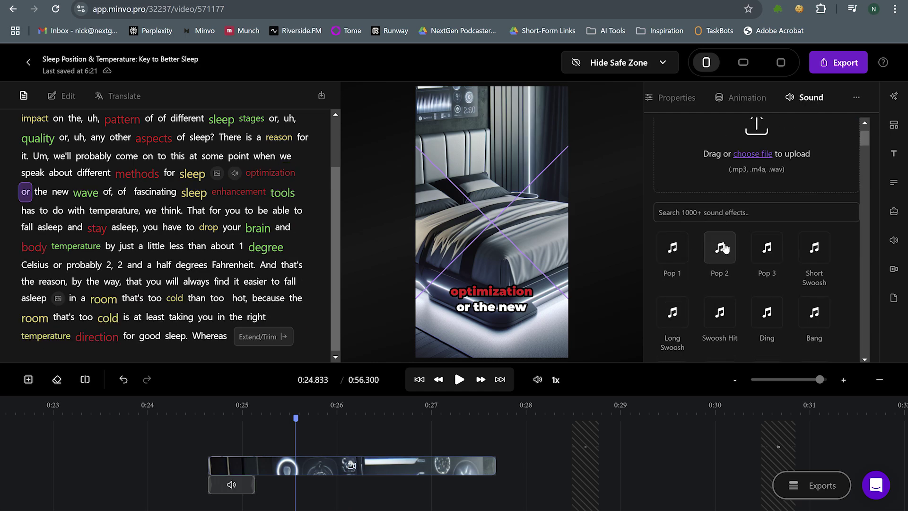
left_click(767, 254)
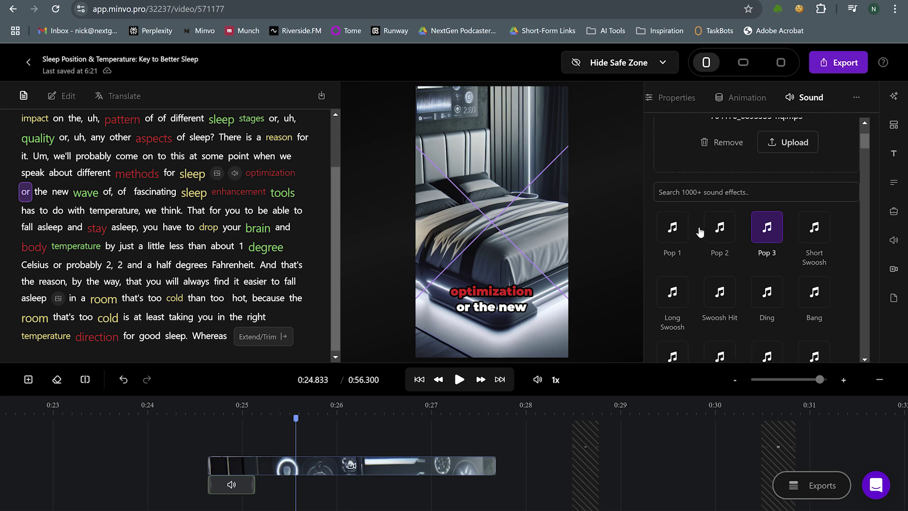